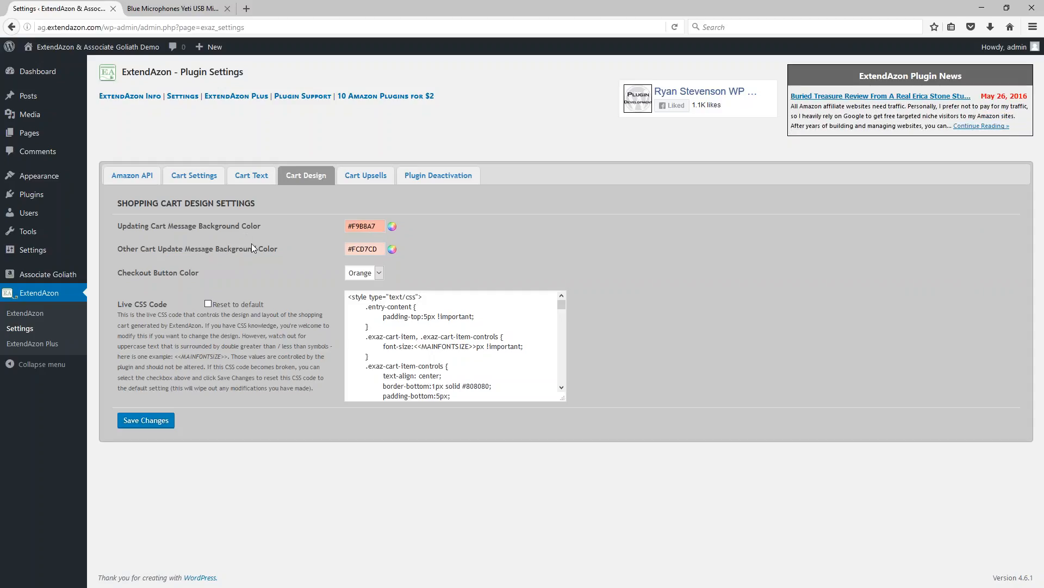
# - Inspect the color picker for the updating cart message background and the available checkout button colors, keeping the current choices
pyautogui.click(368, 227)
pyautogui.click(392, 226)
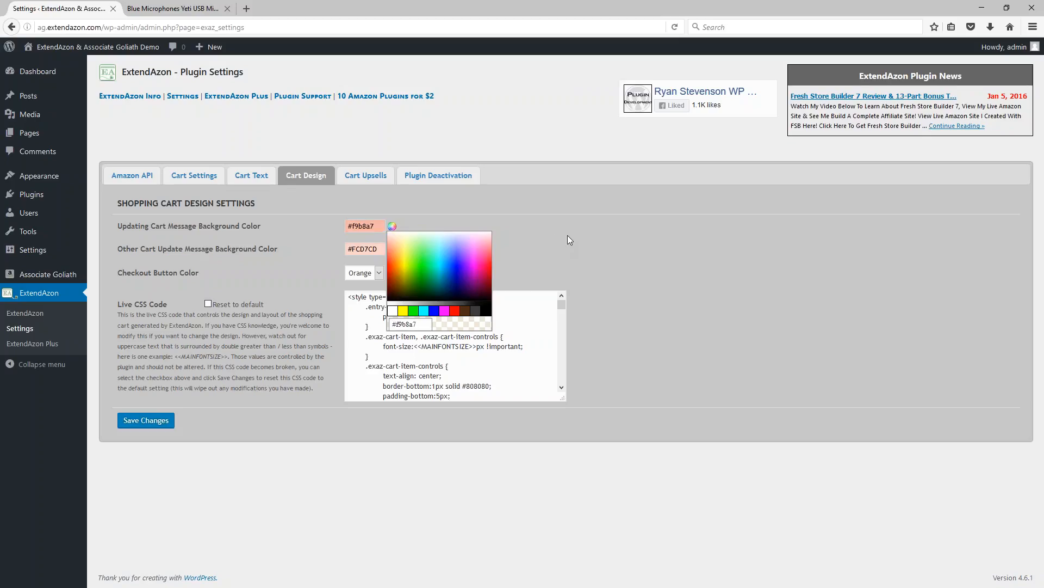
pyautogui.click(584, 257)
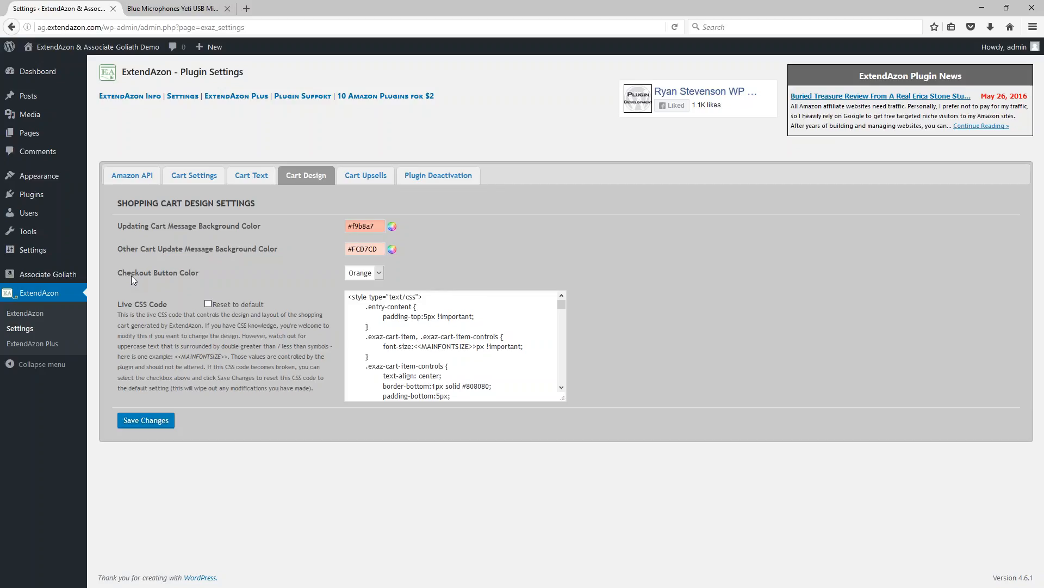
pyautogui.click(374, 276)
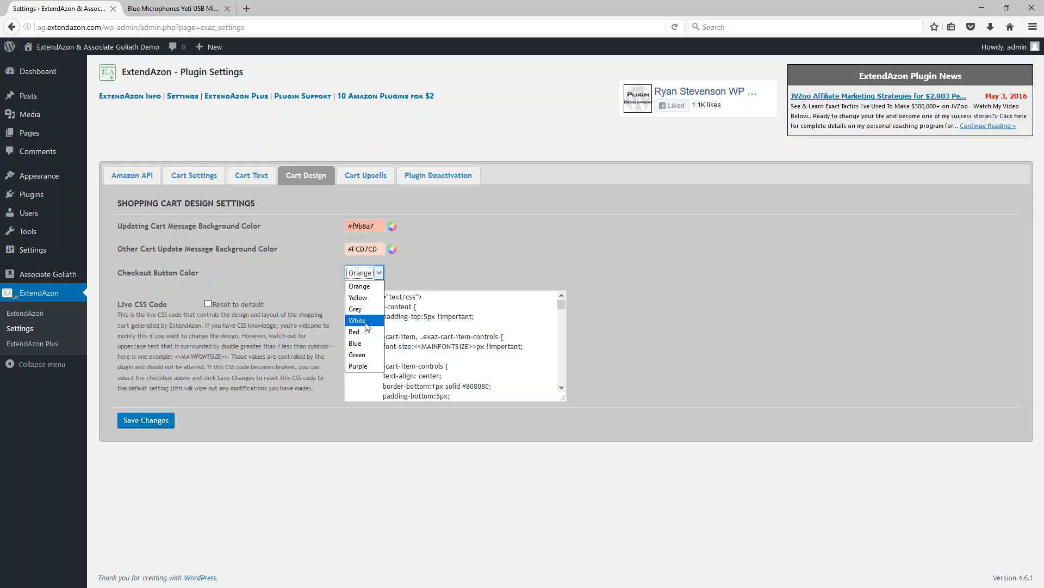
pyautogui.click(426, 265)
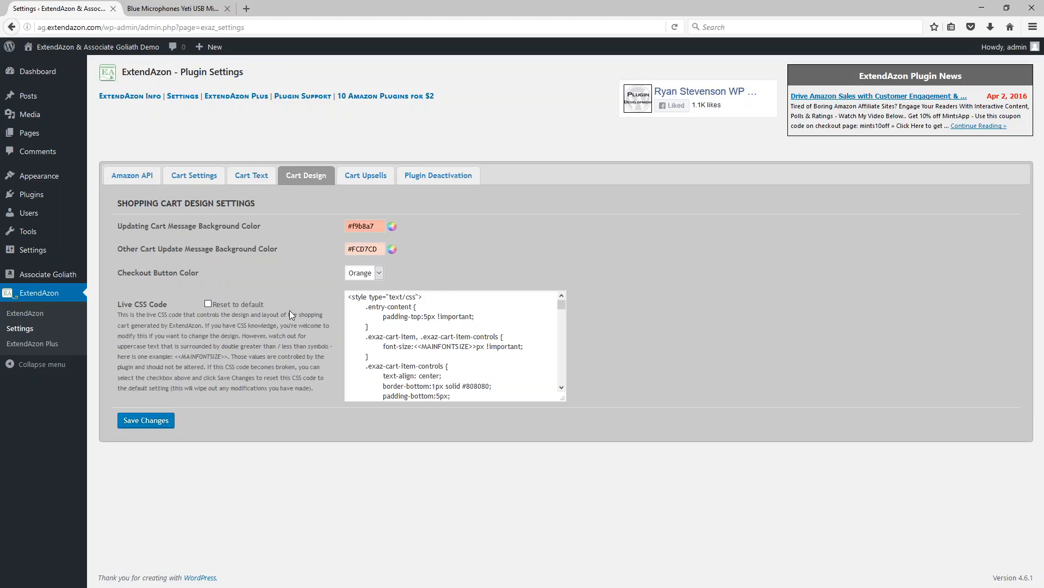
# - Enlarge the Live CSS Code text box vertically so that many more lines of the code fit in it
pyautogui.moveTo(563, 397); pyautogui.dragTo(641, 584)
pyautogui.scroll(-3, 674, 367)
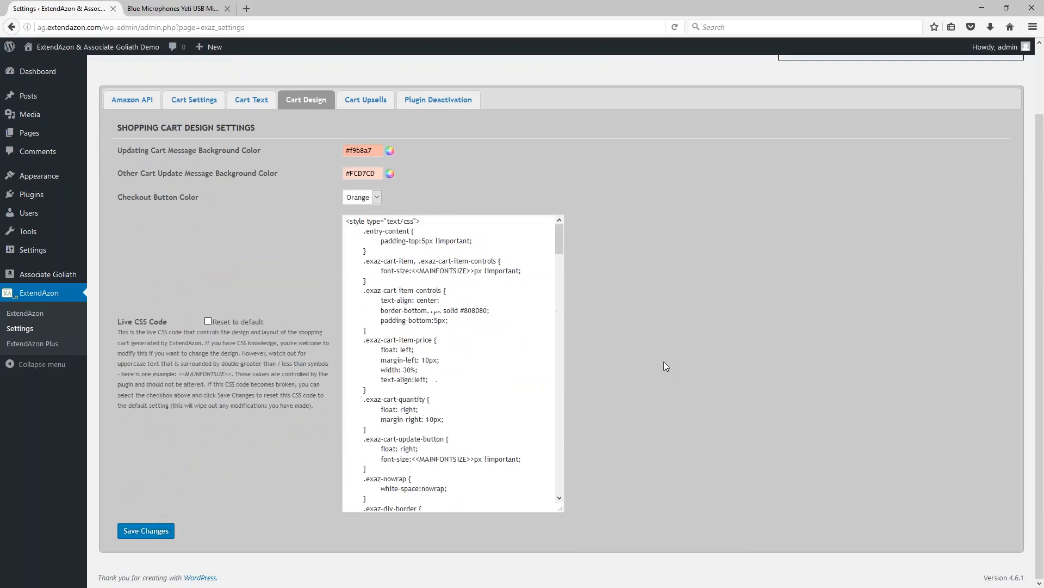
pyautogui.moveTo(560, 510); pyautogui.dragTo(563, 572)
pyautogui.scroll(-3, 668, 269)
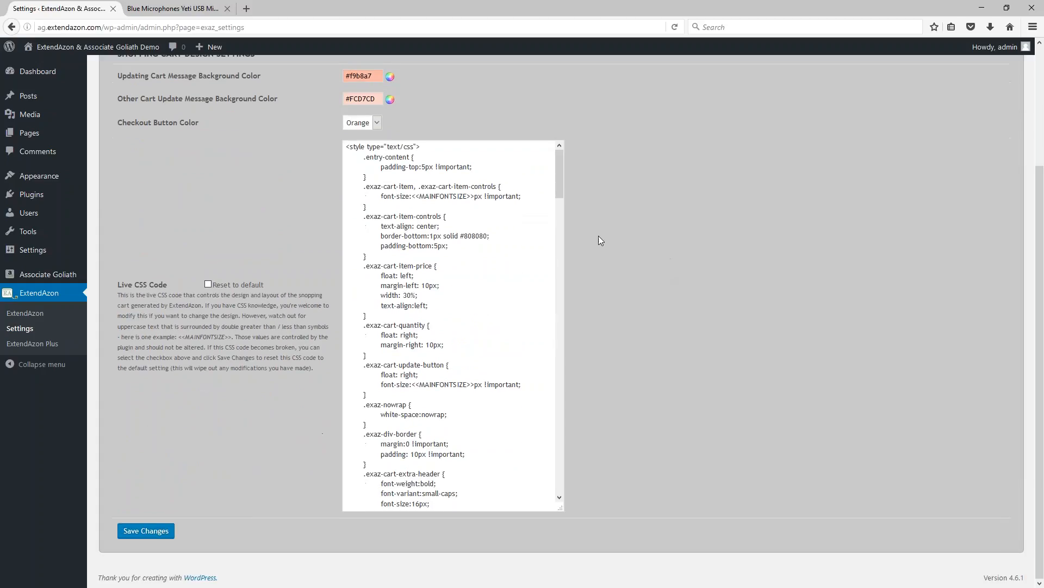
# - Look through the Live CSS code down to its closing style tag and return to its first line
pyautogui.click(562, 172)
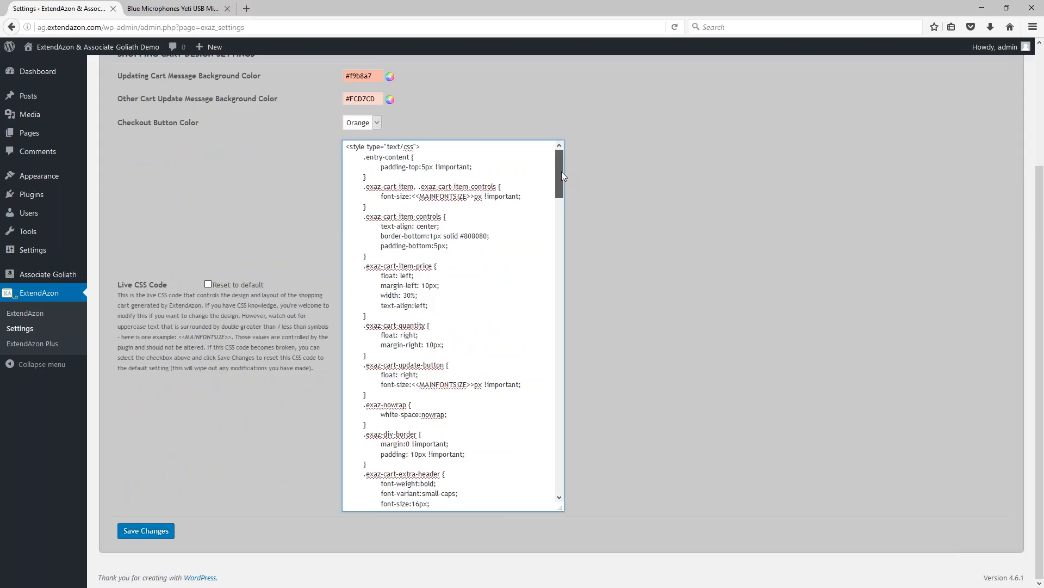
pyautogui.moveTo(562, 171); pyautogui.dragTo(576, 485)
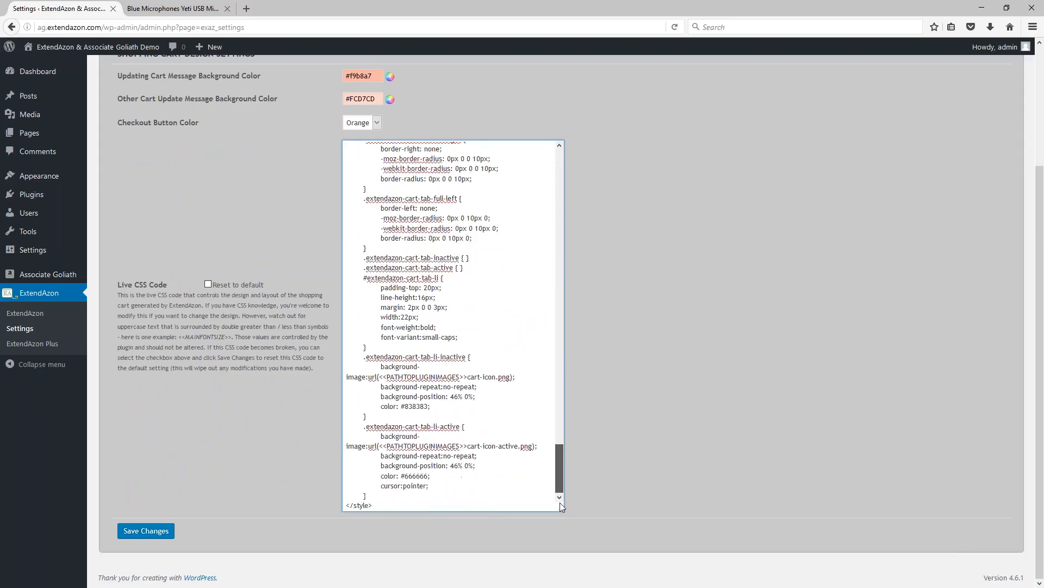
pyautogui.moveTo(565, 444); pyautogui.dragTo(563, 139)
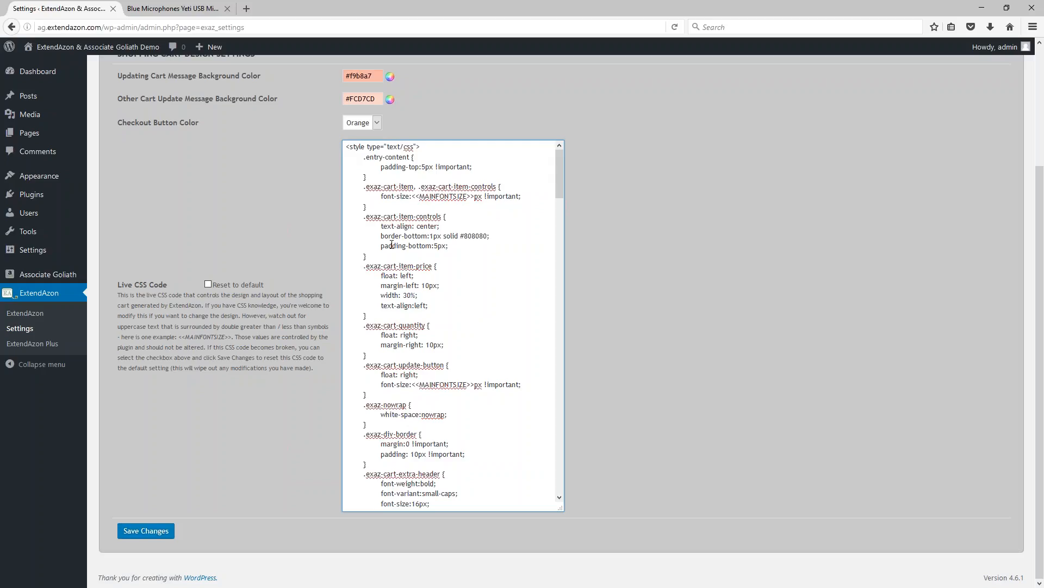
# - Examine the border-bottom color code in the .exaz-cart-item-controls rule and compare its format with the Other Cart Update Message Background Color
pyautogui.moveTo(382, 237); pyautogui.dragTo(492, 235)
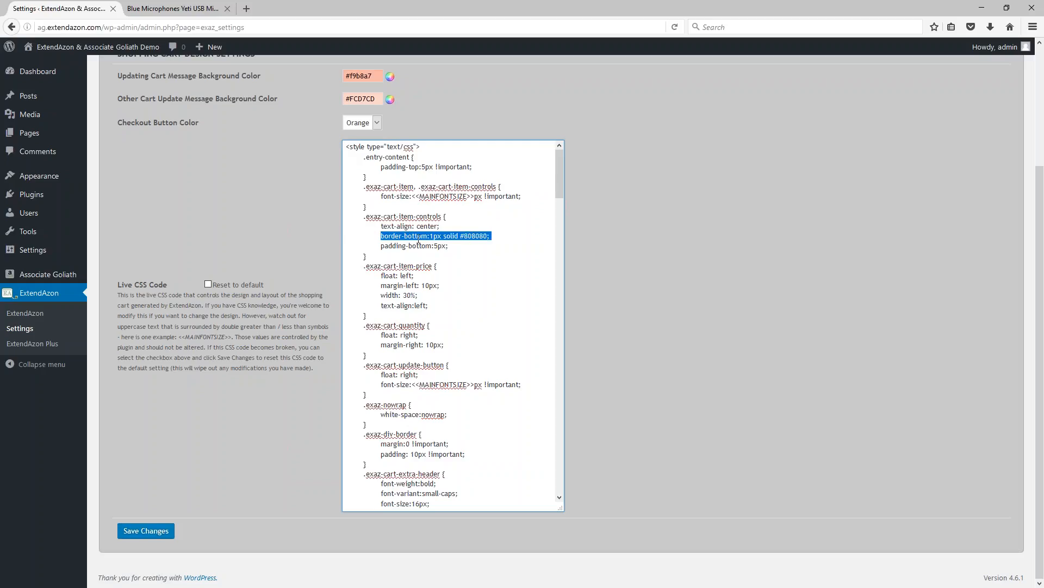
pyautogui.click(468, 239)
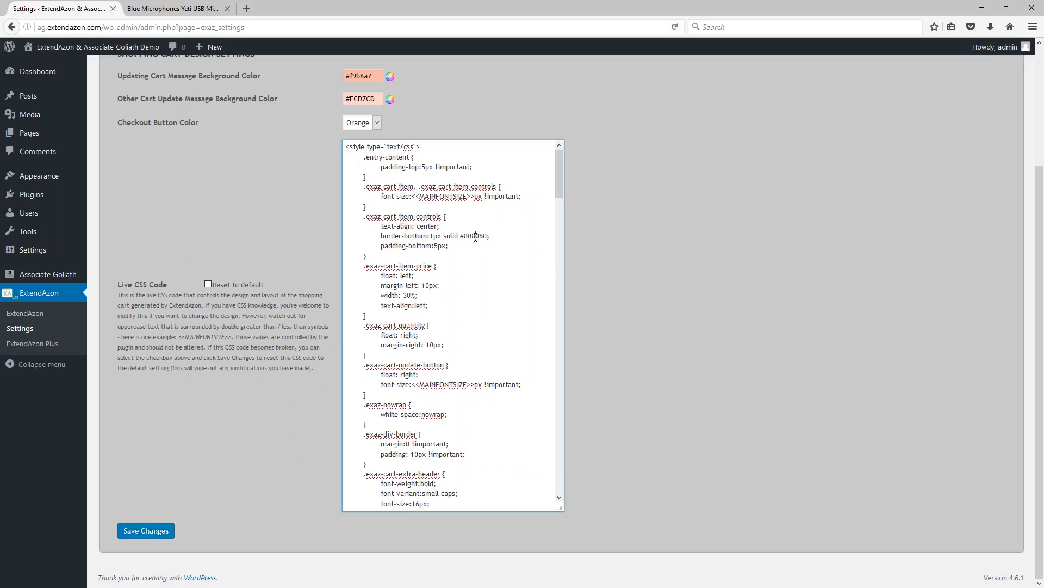
pyautogui.moveTo(465, 238); pyautogui.dragTo(462, 238)
pyautogui.scroll(3, 490, 286)
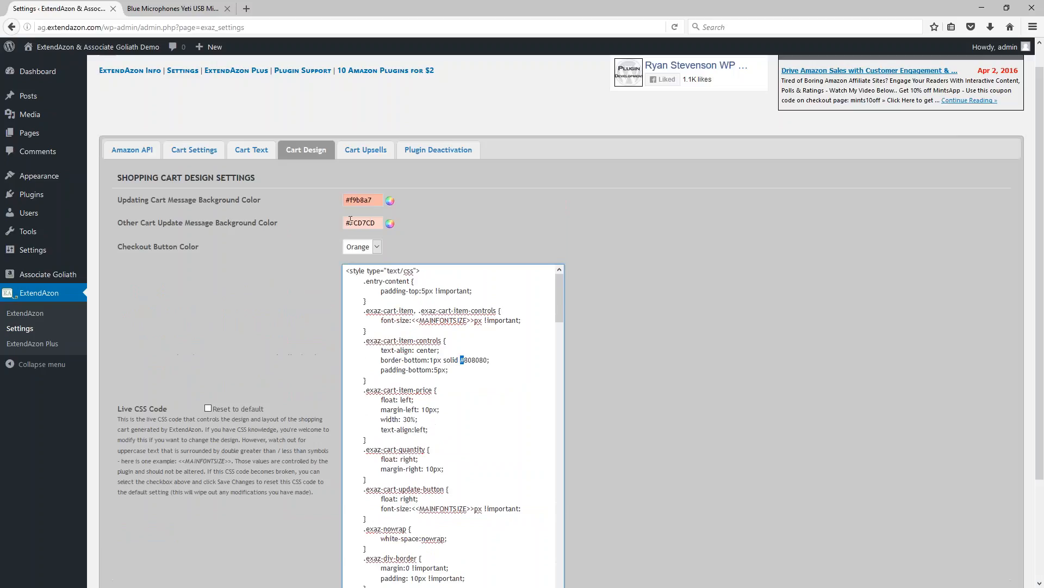
pyautogui.click(372, 222)
pyautogui.doubleClick(364, 222)
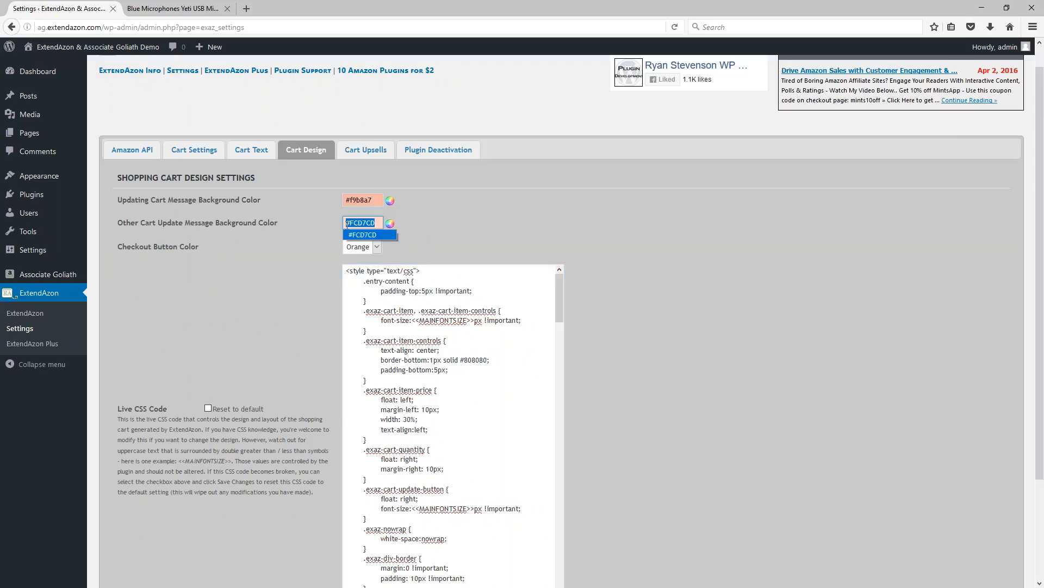
pyautogui.click(474, 359)
pyautogui.doubleClick(474, 360)
# - Examine the color codes in the extra-item link hover and .exaz-cart-extra-notab rules, ending back at the first line of the CSS
pyautogui.scroll(-7, 473, 362)
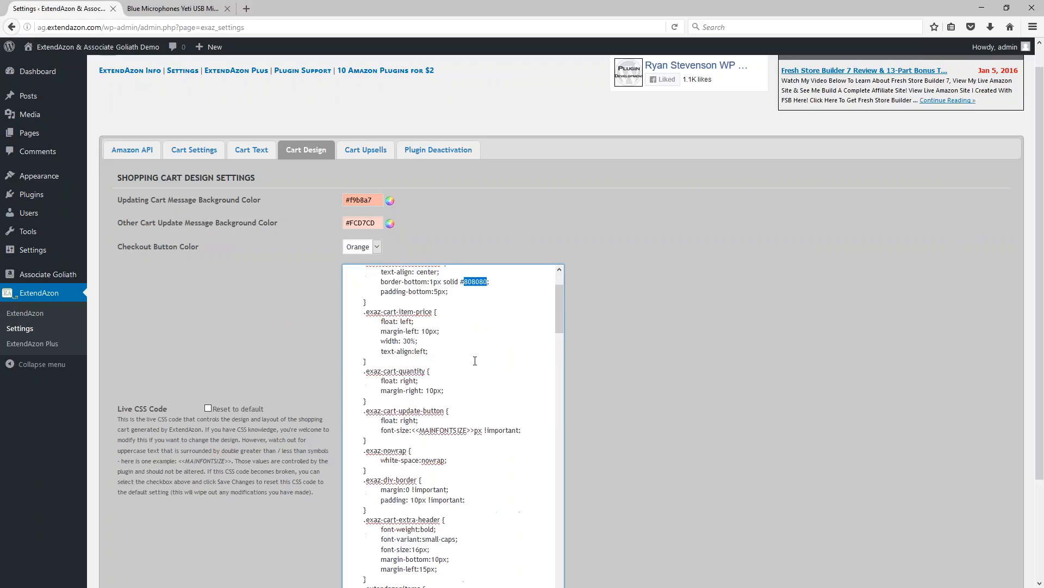
pyautogui.scroll(-10, 472, 363)
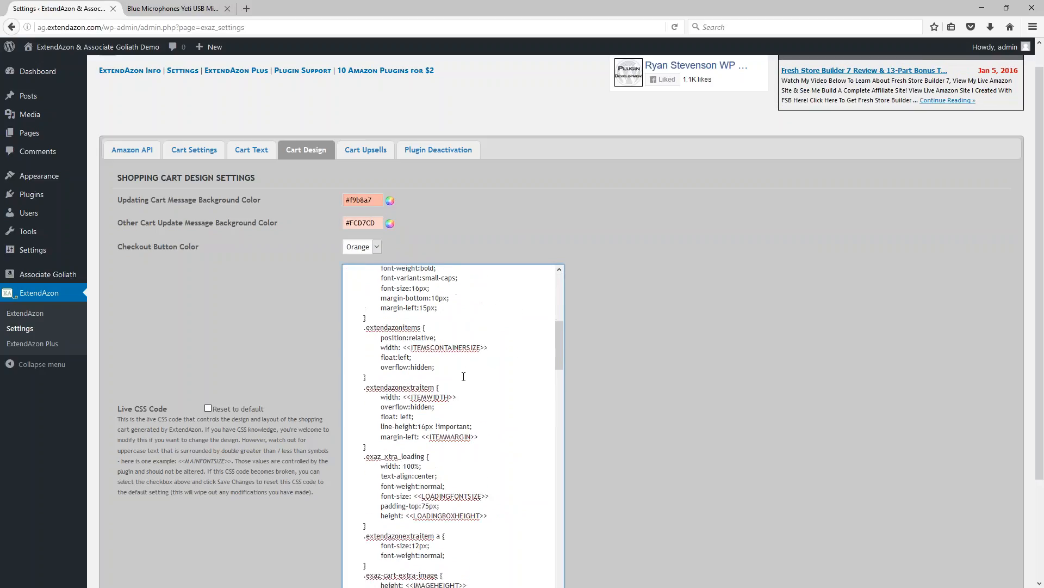
pyautogui.scroll(-7, 462, 376)
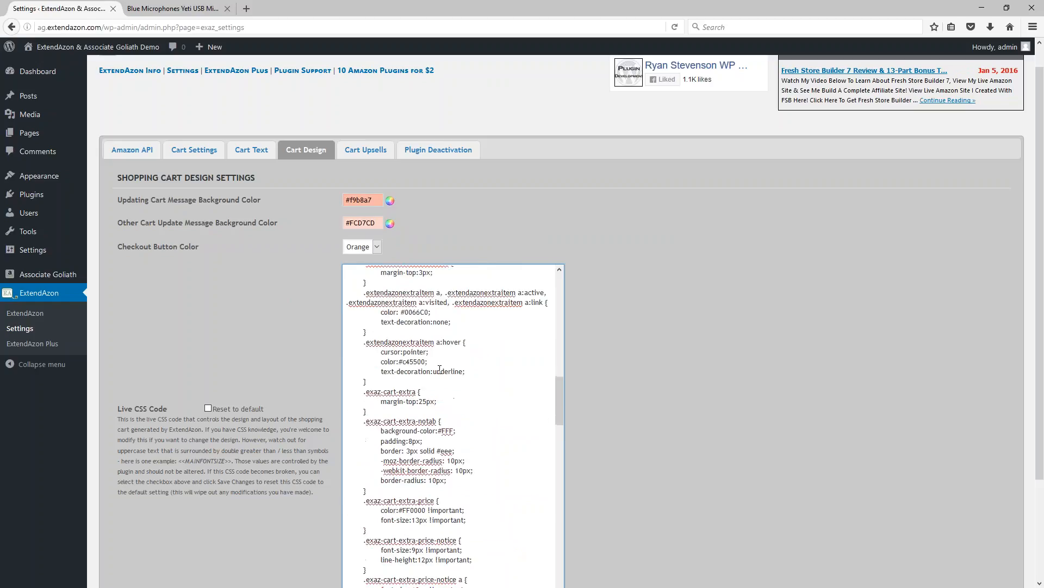
pyautogui.doubleClick(412, 361)
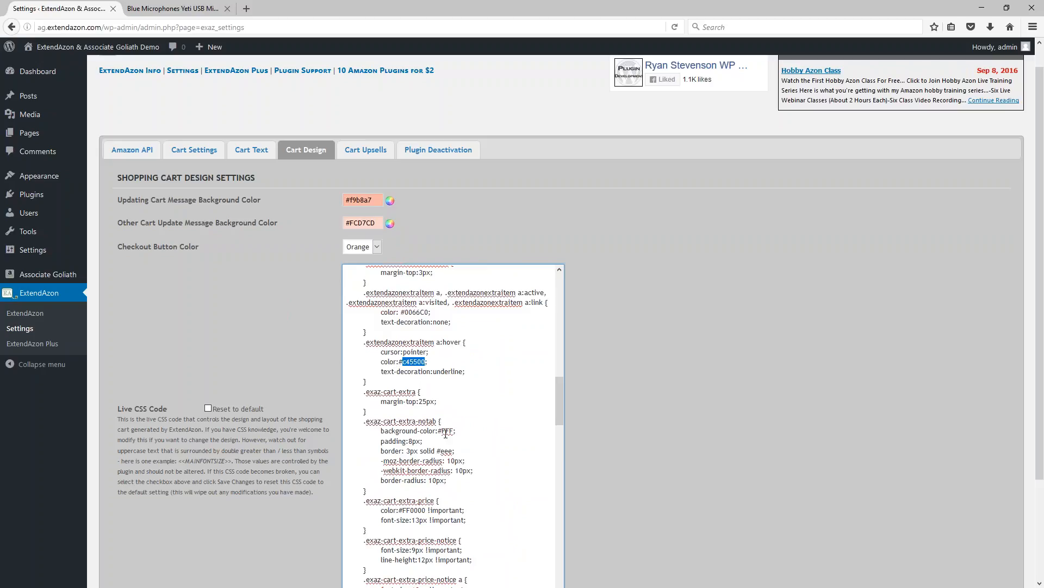
pyautogui.doubleClick(448, 430)
pyautogui.scroll(-4, 463, 430)
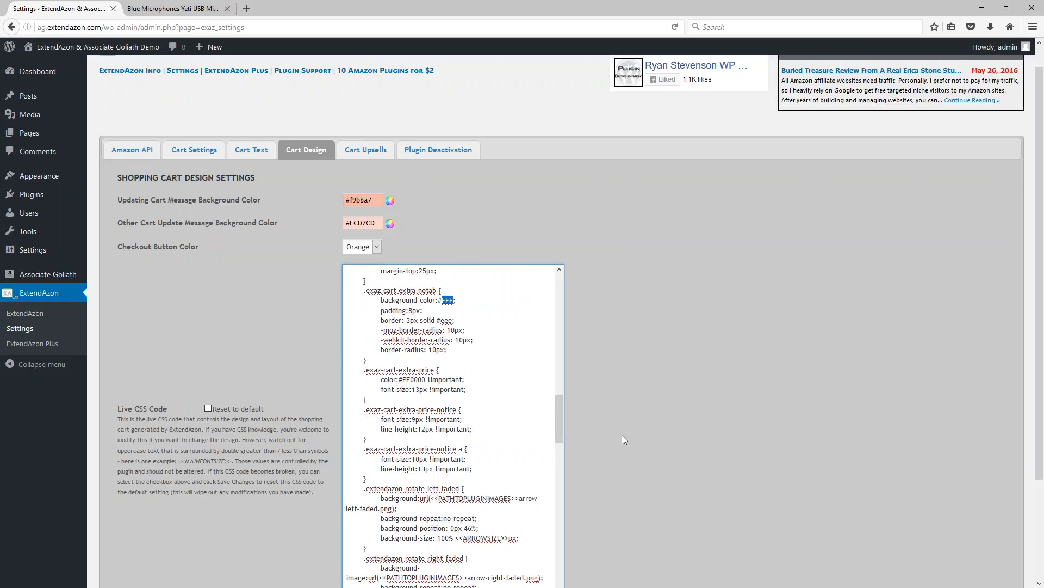
pyautogui.moveTo(560, 437); pyautogui.dragTo(581, 294)
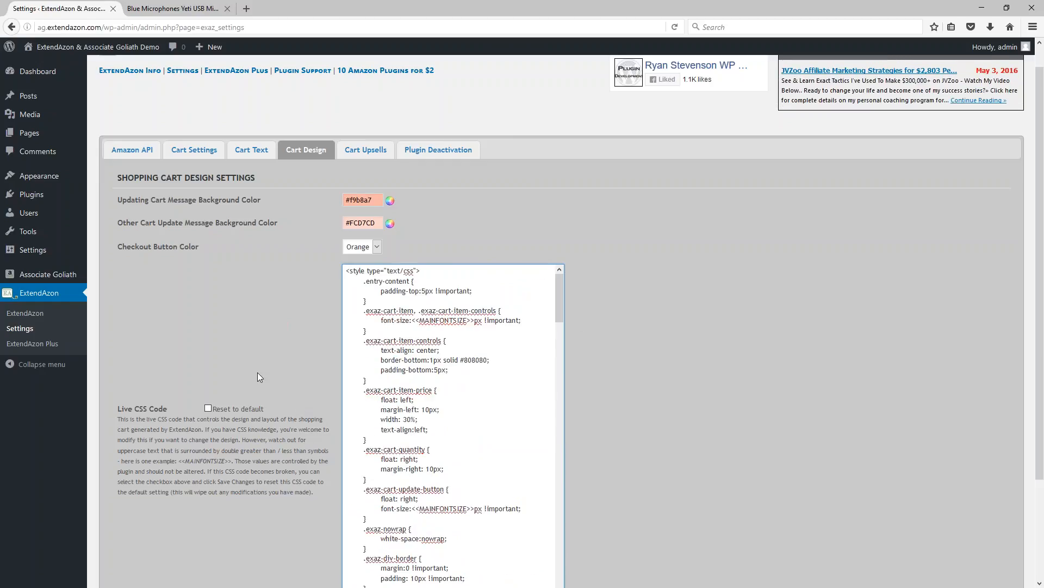
# - Examine the <<MAINFONTSIZE>> placeholder and its surrounding double angle brackets in the cart item font-size rule
pyautogui.click(216, 324)
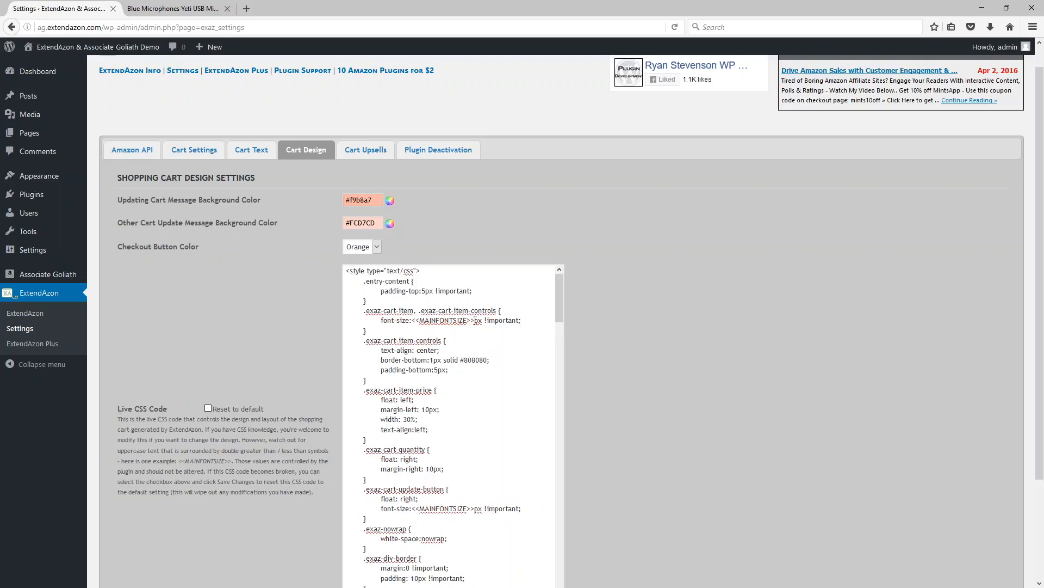
pyautogui.moveTo(475, 320); pyautogui.dragTo(413, 322)
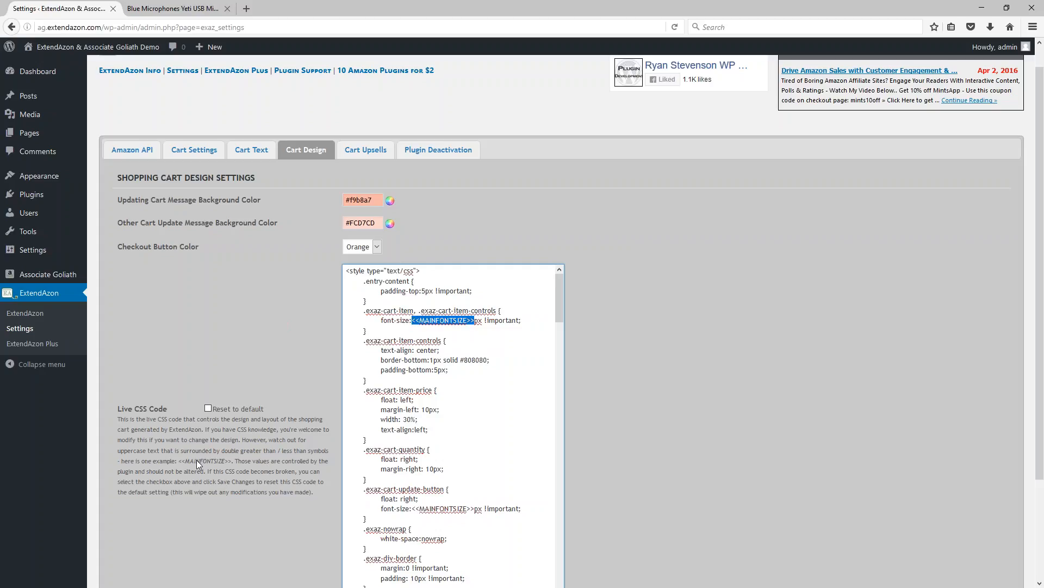
pyautogui.click(421, 321)
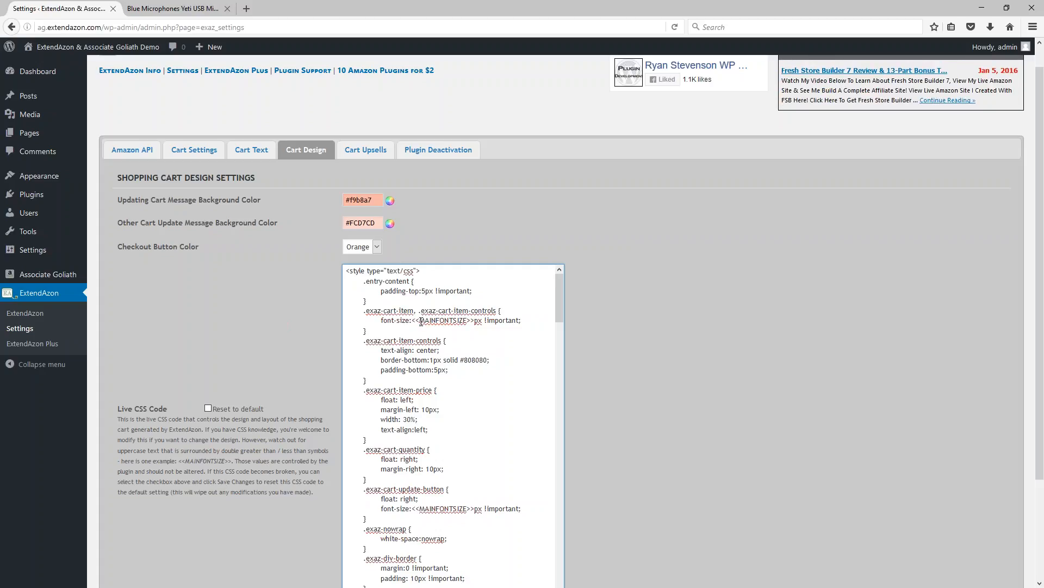
pyautogui.moveTo(421, 320); pyautogui.dragTo(466, 324)
pyautogui.click(420, 321)
pyautogui.moveTo(419, 321)
pyautogui.mouseDown()
pyautogui.moveTo(475, 321)
pyautogui.moveTo(411, 321)
pyautogui.mouseUp()
pyautogui.click(475, 322)
pyautogui.click(289, 347)
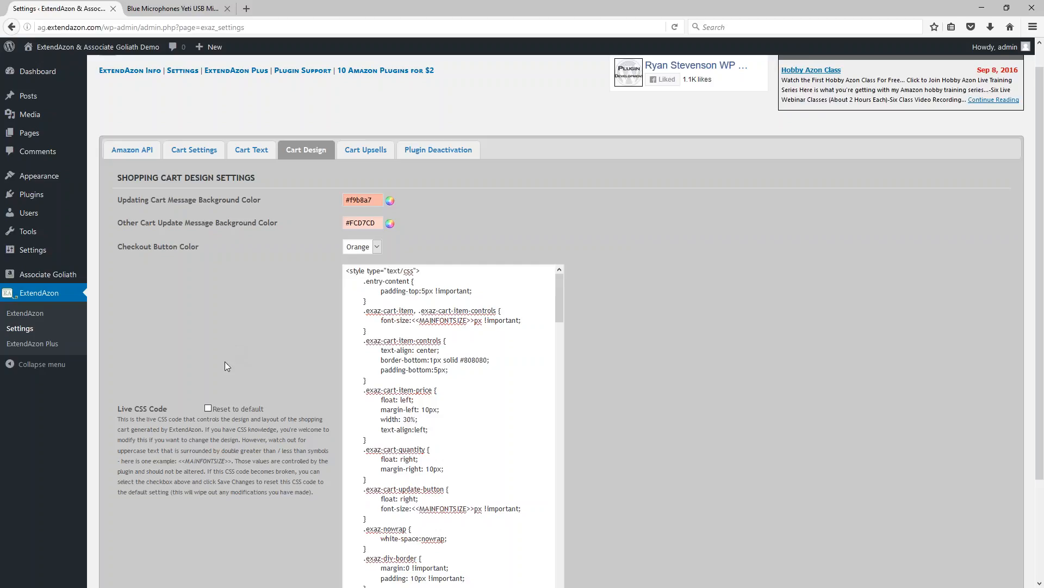
# - Enable the reset to default option for the Live CSS code
pyautogui.click(208, 408)
pyautogui.scroll(-4, 263, 341)
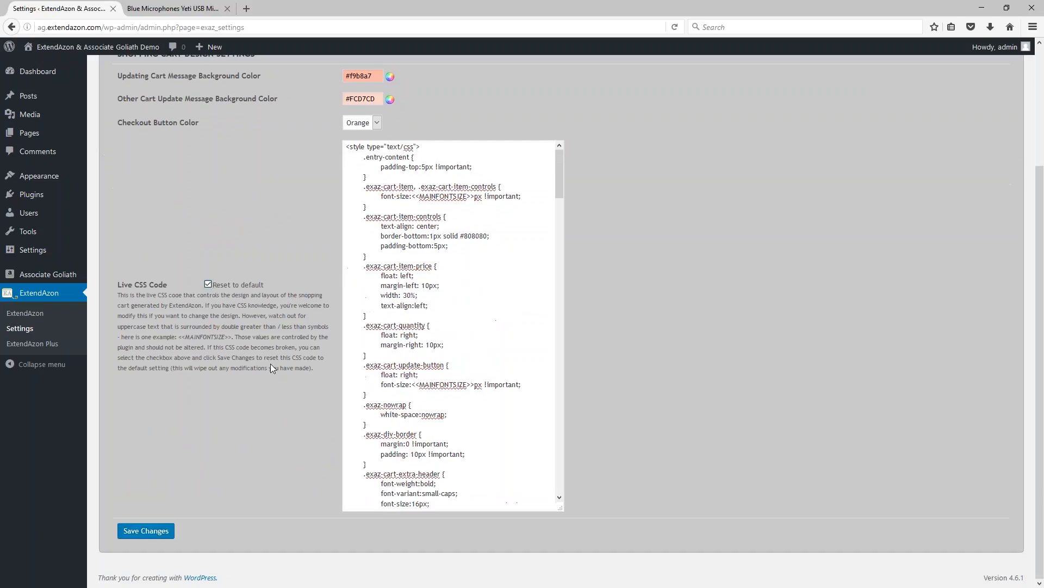
pyautogui.click(142, 534)
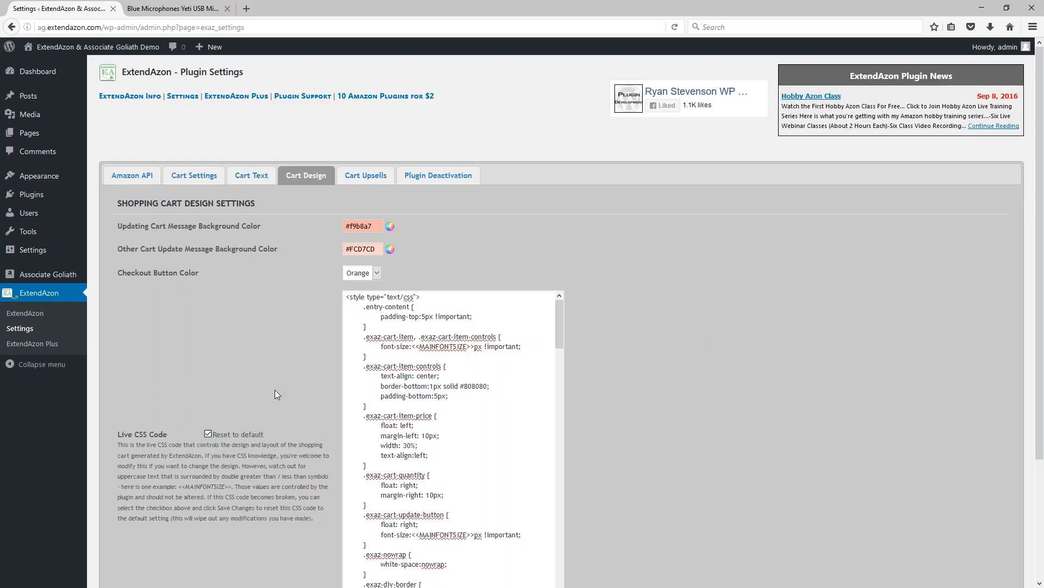
pyautogui.scroll(-2, 292, 328)
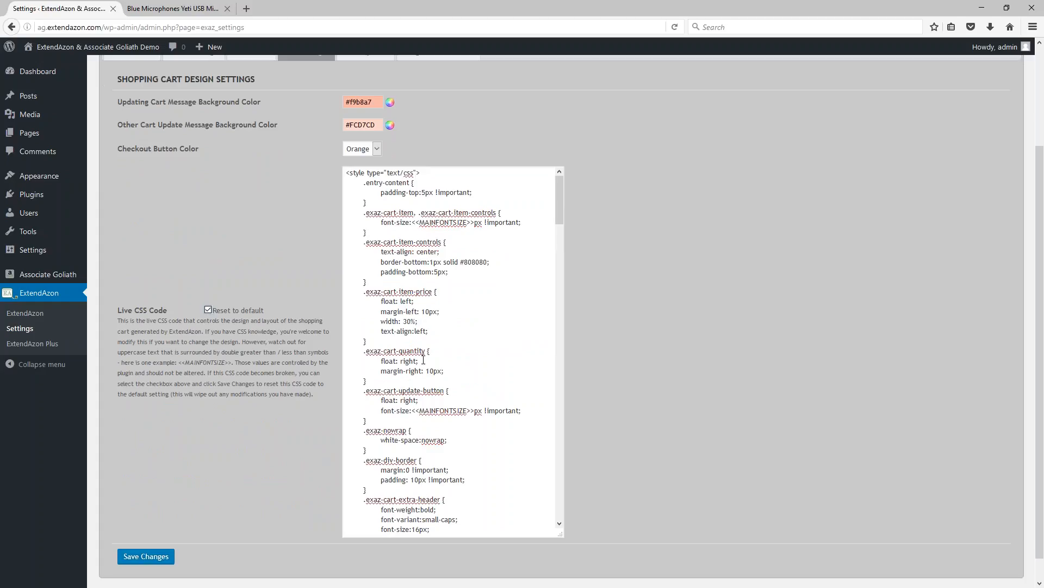